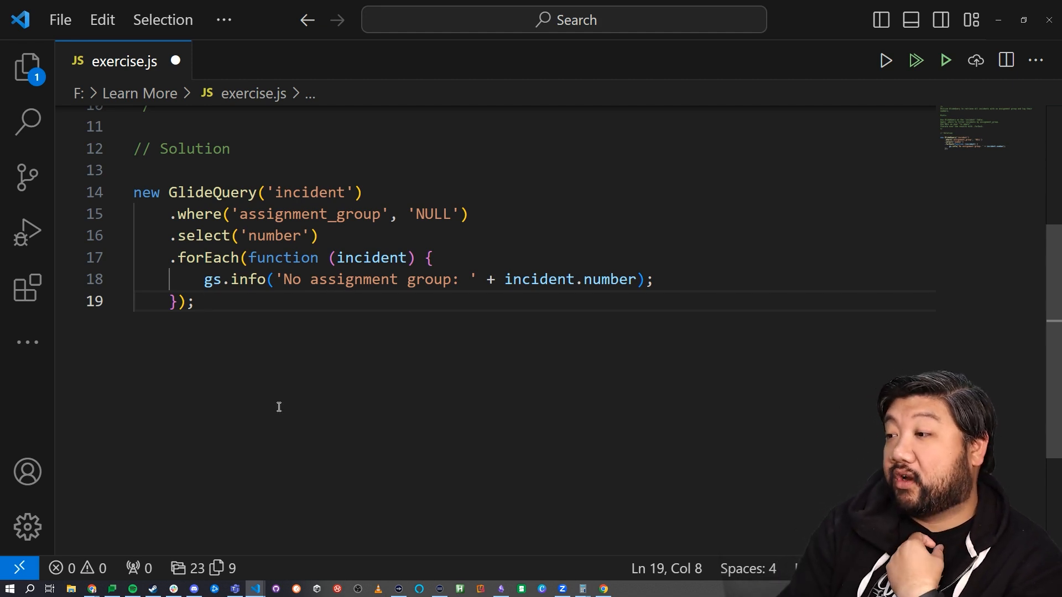
- Highlight the incident table and the 'NULL' assignment-group value, delete NULL, then undo to restore it
{"action": "double_click", "coordinate": [305, 191]}
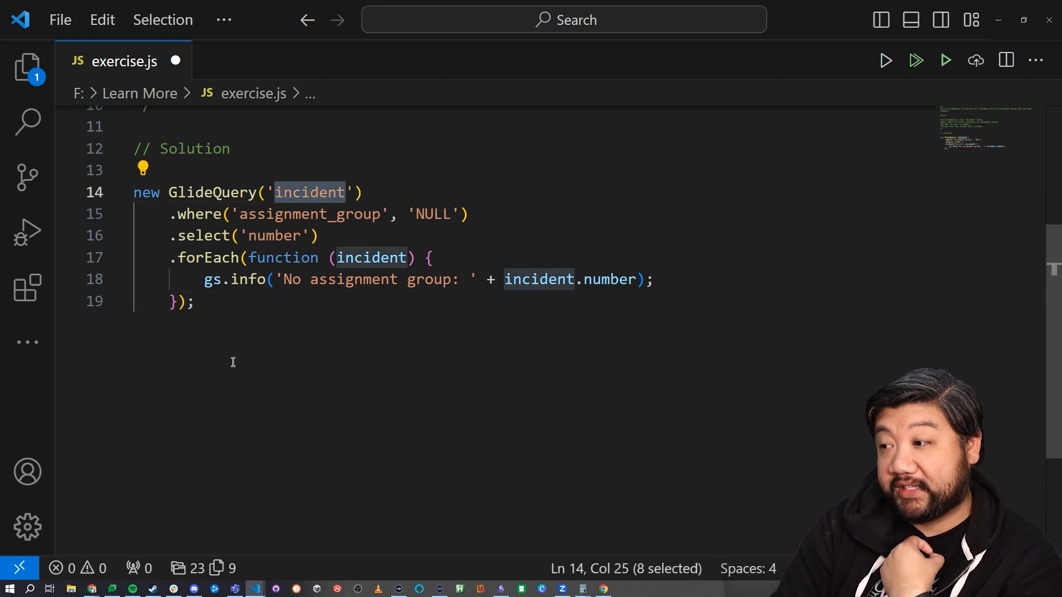
{"action": "left_click", "coordinate": [285, 215]}
{"action": "double_click", "coordinate": [284, 214]}
{"action": "double_click", "coordinate": [435, 214]}
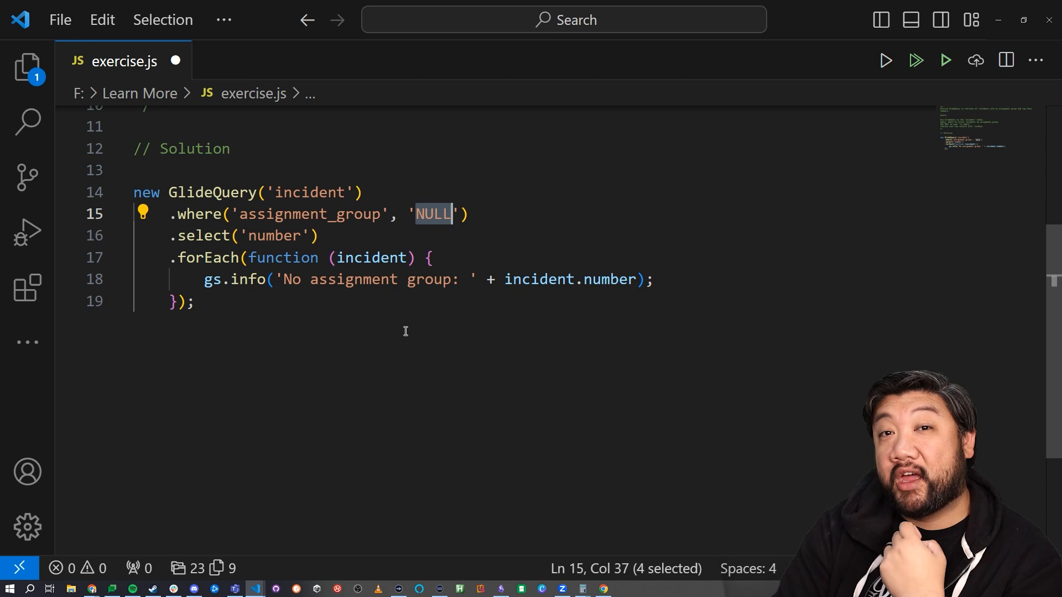
{"action": "key", "text": "BackSpace"}
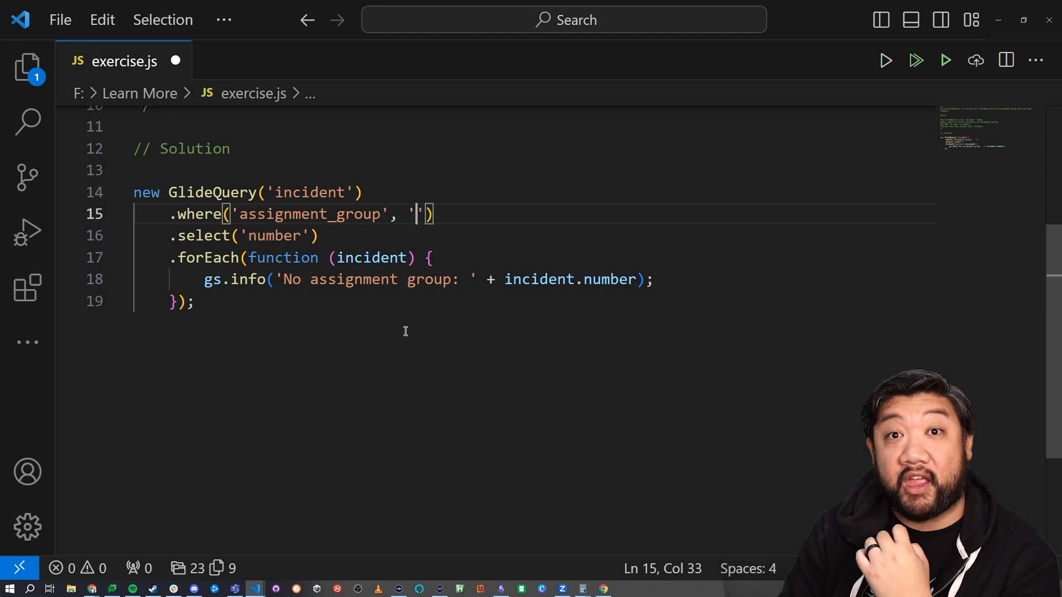
{"action": "key", "text": "ctrl+z"}
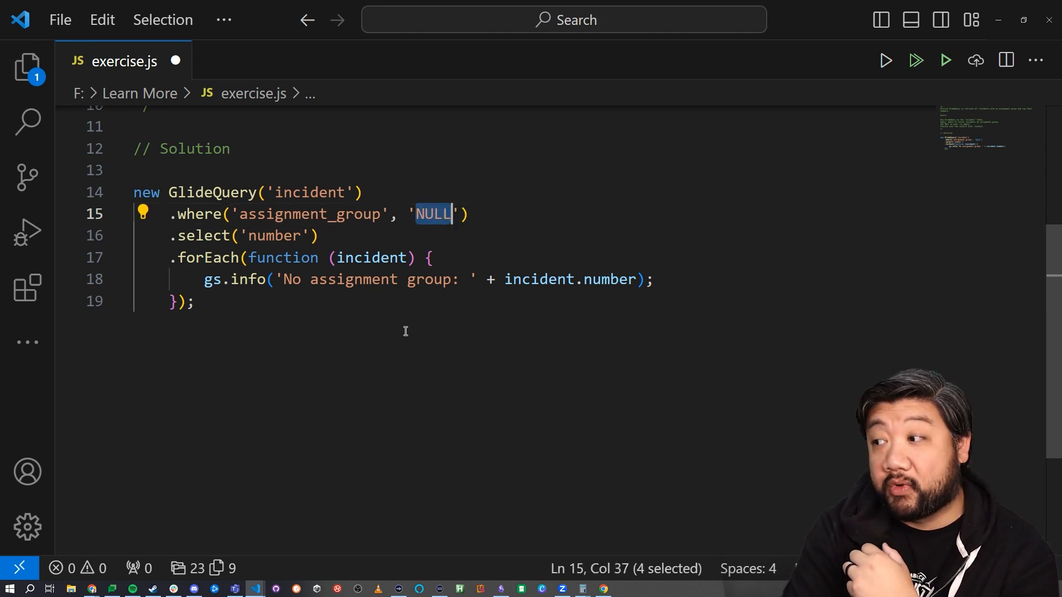
{"action": "left_click", "coordinate": [495, 209]}
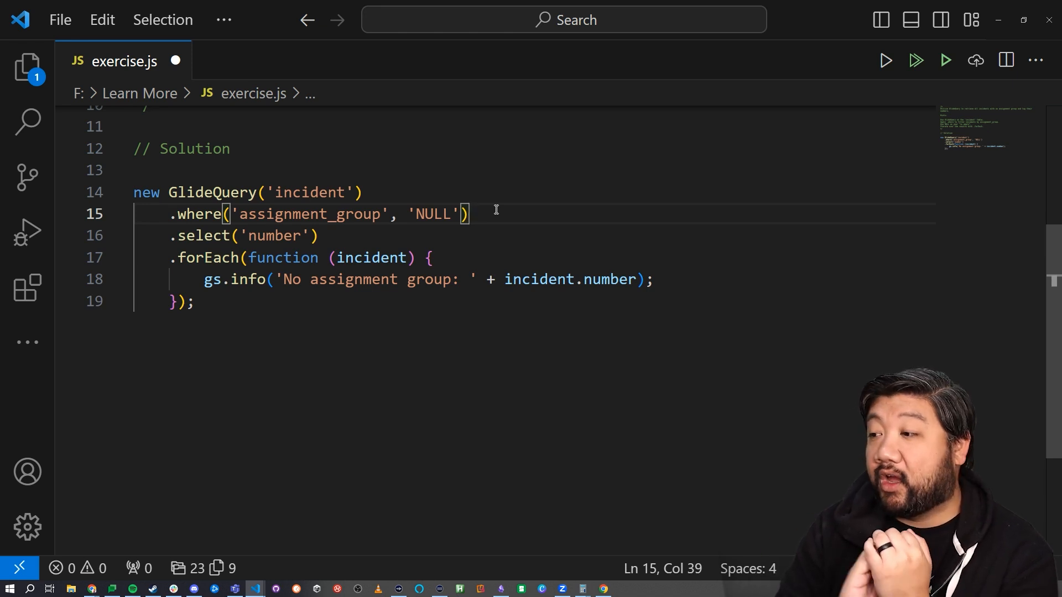
{"action": "double_click", "coordinate": [377, 215]}
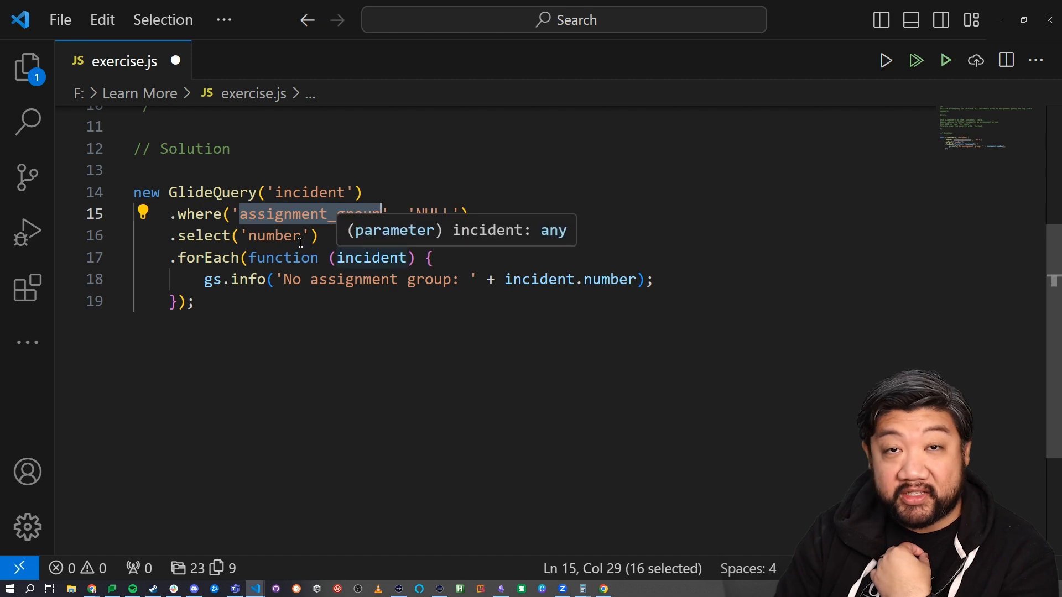
{"action": "double_click", "coordinate": [283, 258]}
{"action": "double_click", "coordinate": [282, 236]}
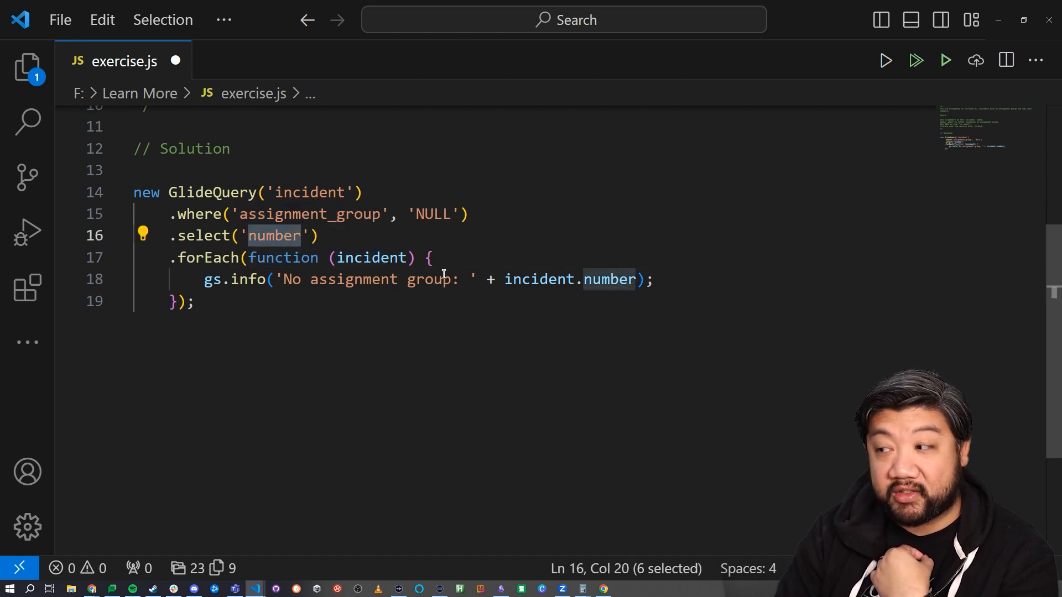
{"action": "left_click", "coordinate": [473, 279]}
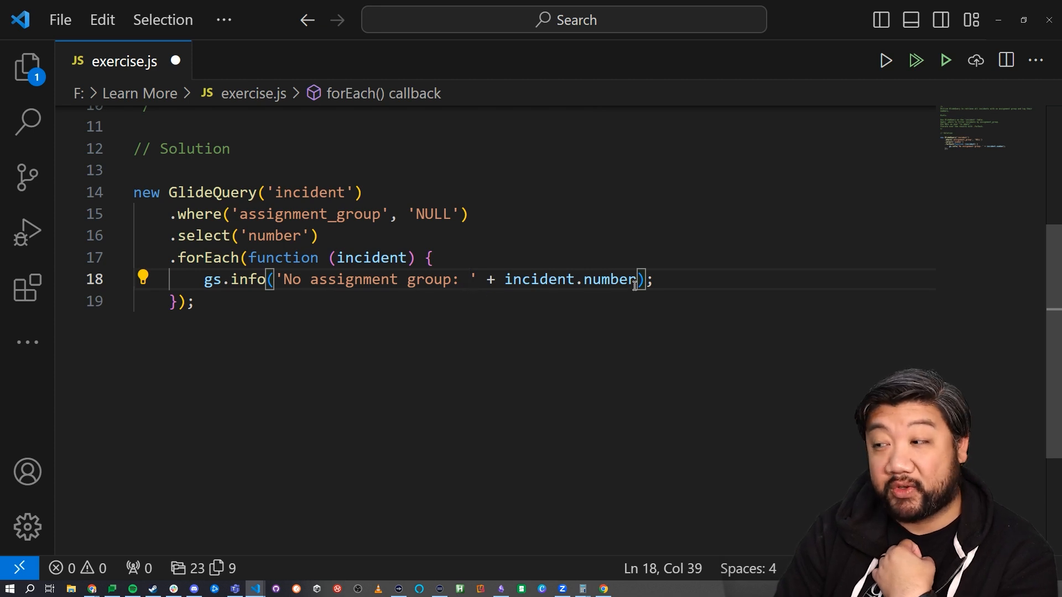
{"action": "double_click", "coordinate": [274, 236]}
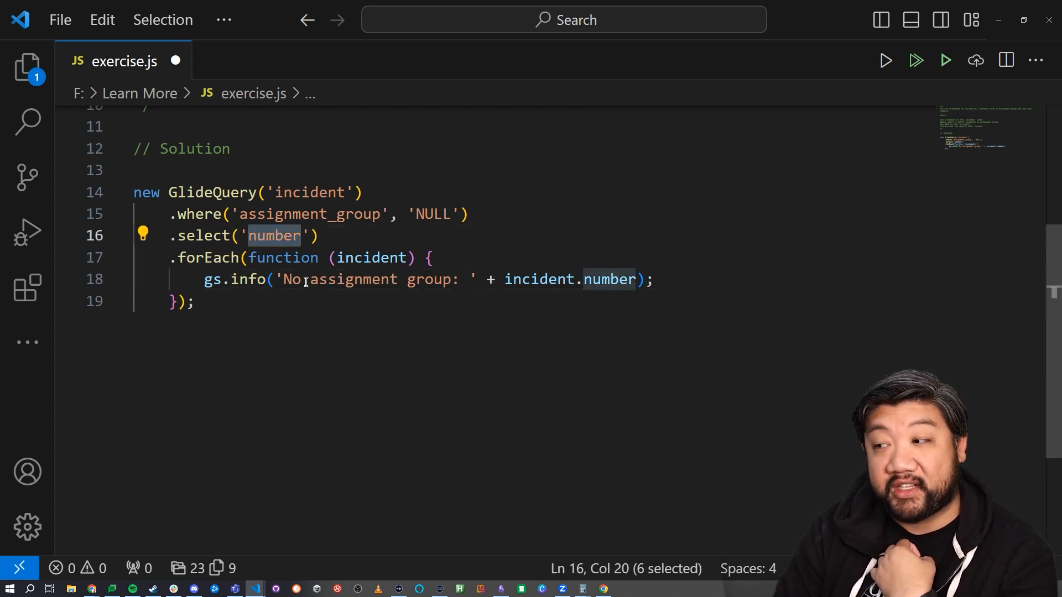
{"action": "double_click", "coordinate": [221, 258]}
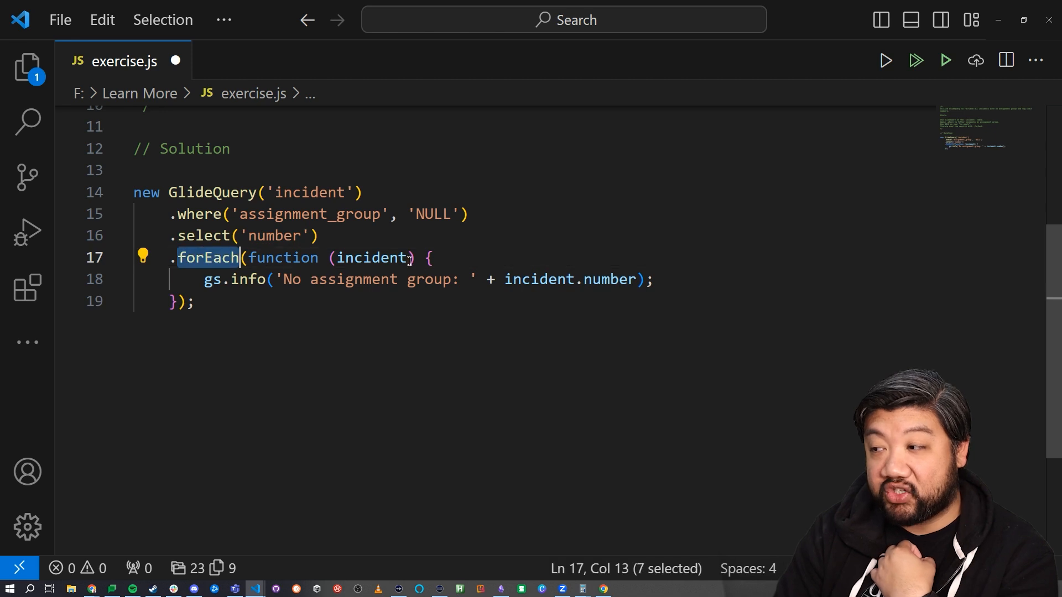
{"action": "double_click", "coordinate": [390, 257]}
{"action": "left_click", "coordinate": [337, 280]}
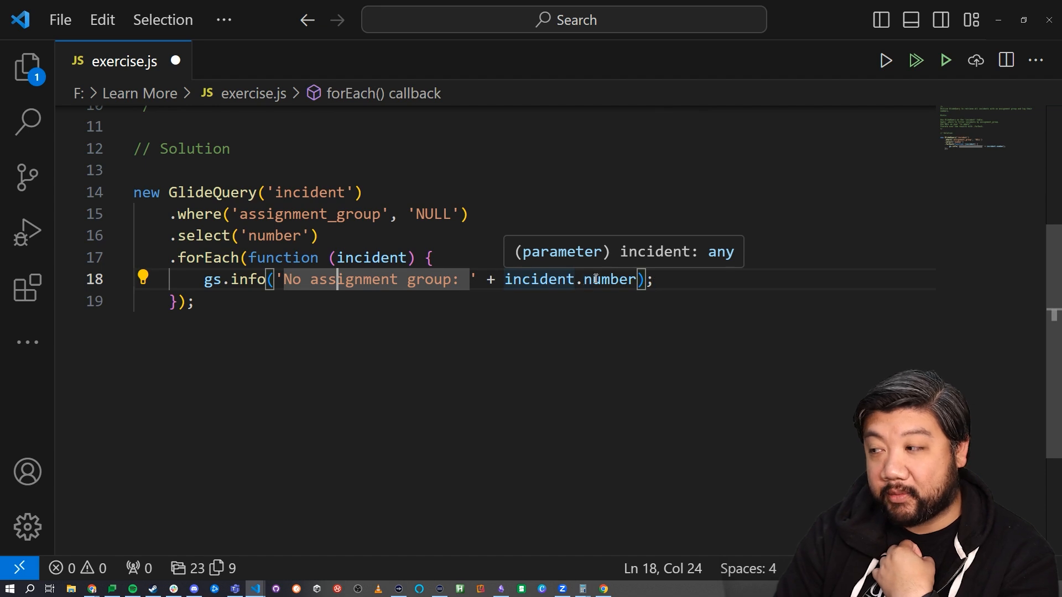
{"action": "left_click", "coordinate": [363, 343]}
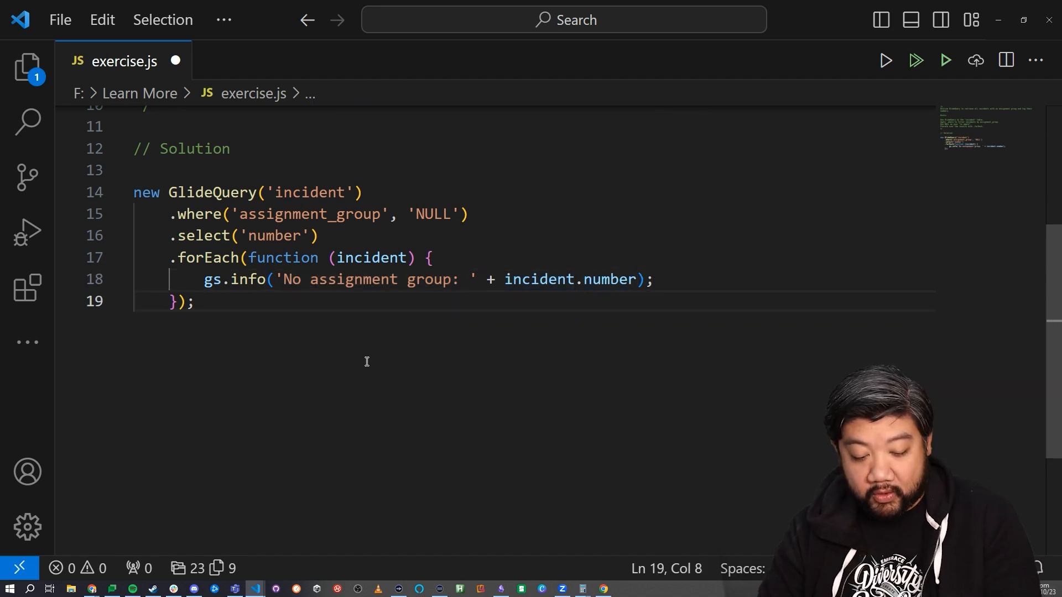
{"action": "key", "text": "ctrl+a"}
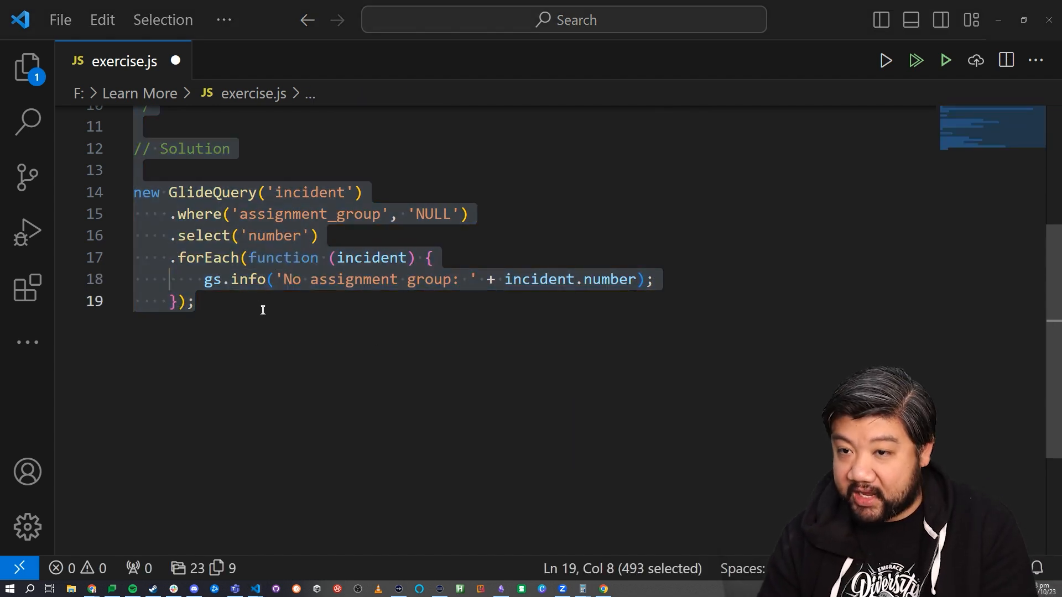
- Paste the copied GlideQuery script into Background Scripts and run it, logging 34 lines of unassigned incident numbers
{"action": "key", "text": "ctrl+c"}
{"action": "key", "text": "alt+Tab"}
{"action": "left_click", "coordinate": [464, 299]}
{"action": "key", "text": "ctrl+v"}
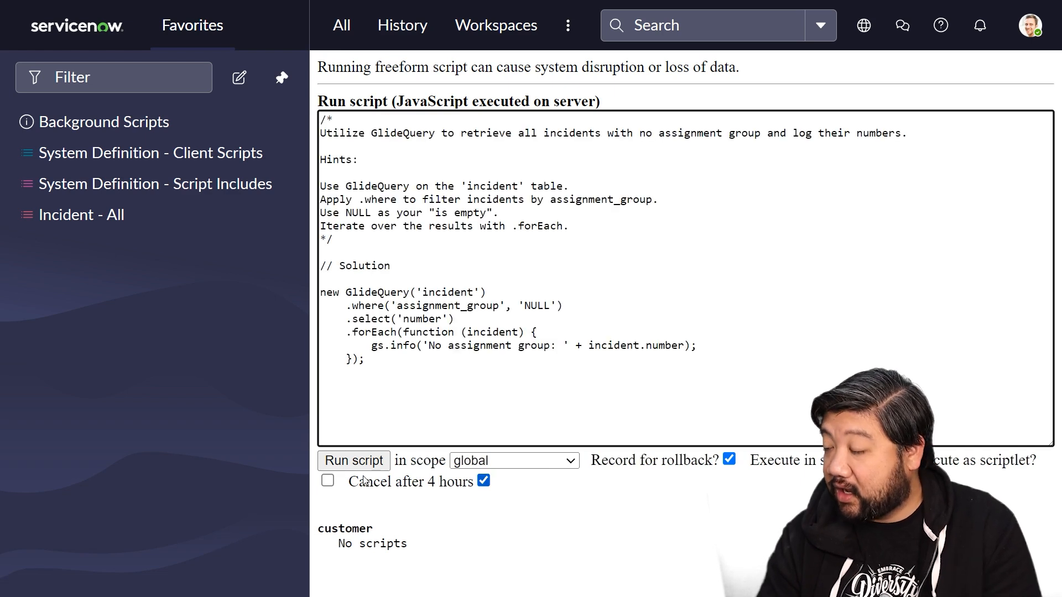
{"action": "left_click", "coordinate": [354, 460]}
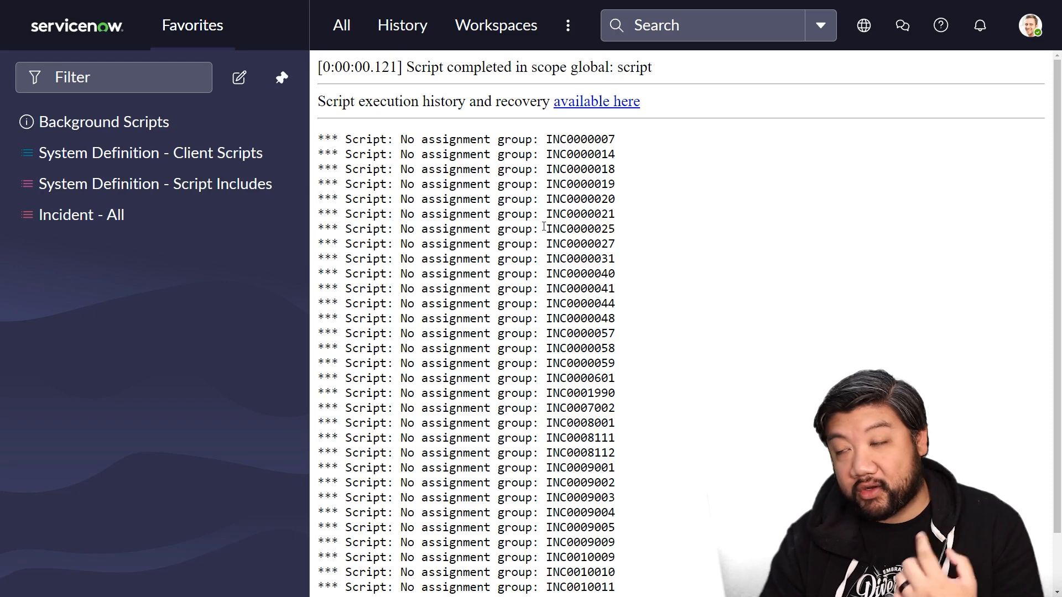
{"action": "scroll", "coordinate": [620, 176], "scroll_direction": "down", "scroll_amount": 1}
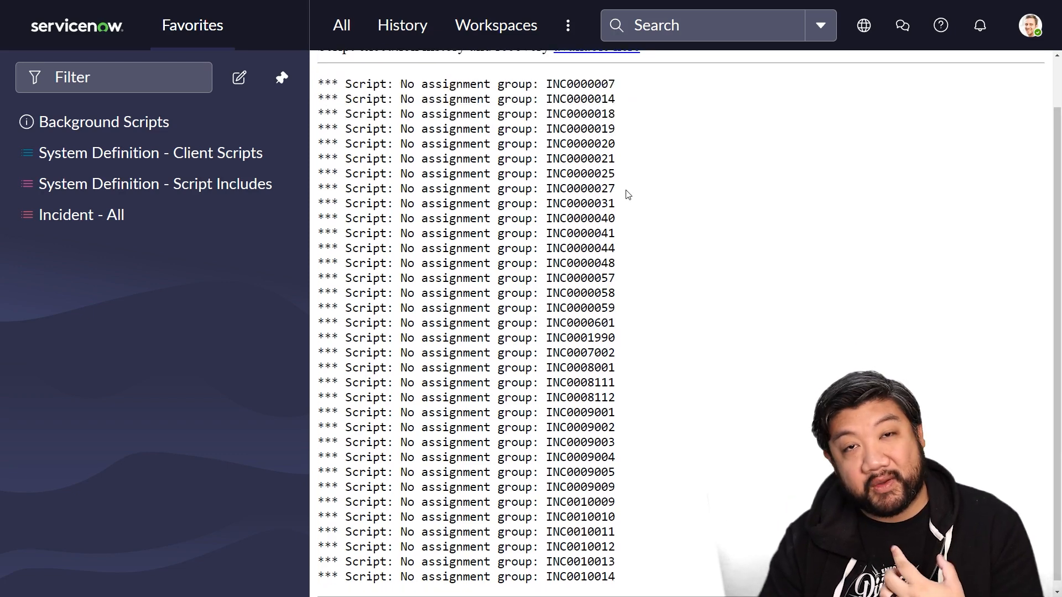
{"action": "left_click_drag", "start_coordinate": [532, 83], "coordinate": [406, 84]}
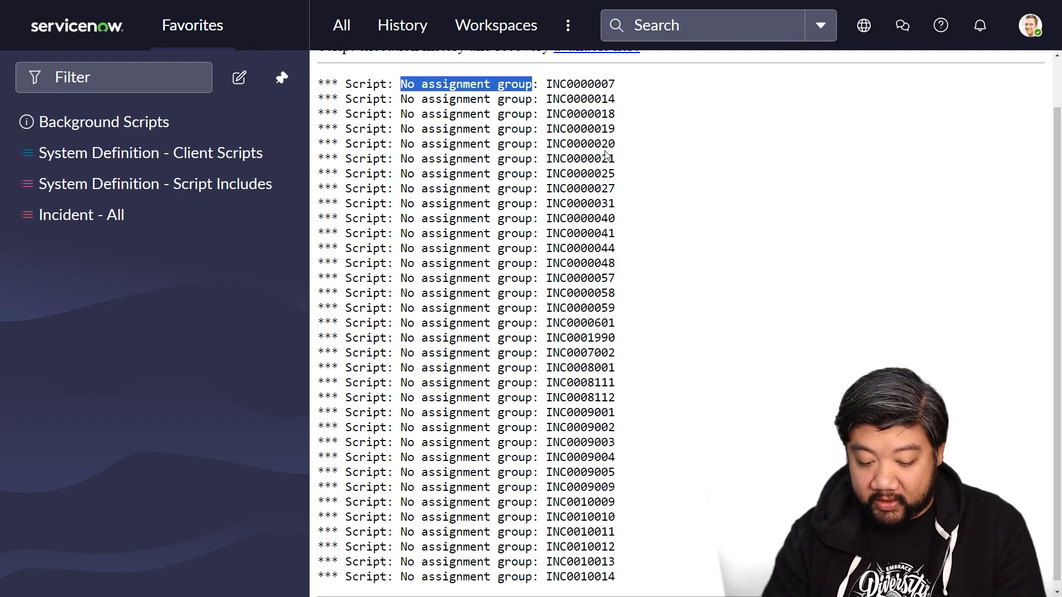
{"action": "key", "text": "ctrl+f"}
{"action": "key", "text": "Return"}
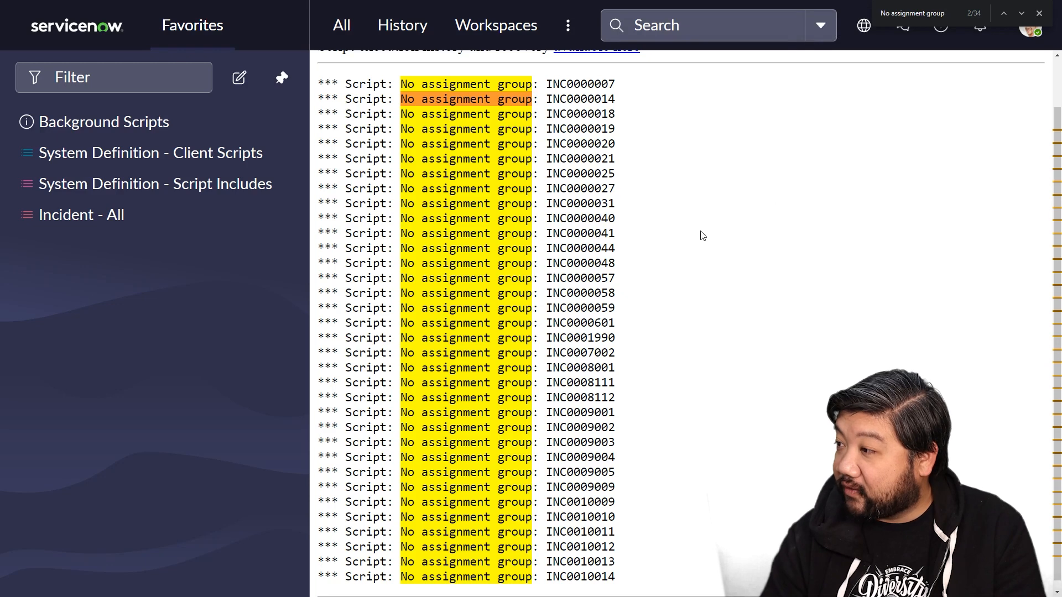
{"action": "scroll", "coordinate": [700, 237], "scroll_direction": "down", "scroll_amount": 1}
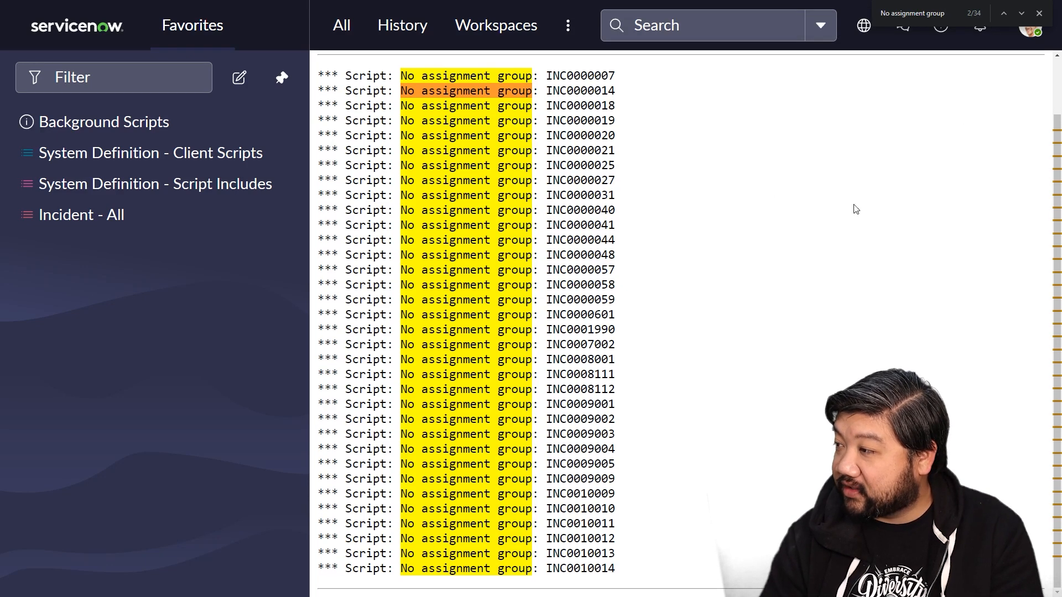
{"action": "key", "text": "Escape"}
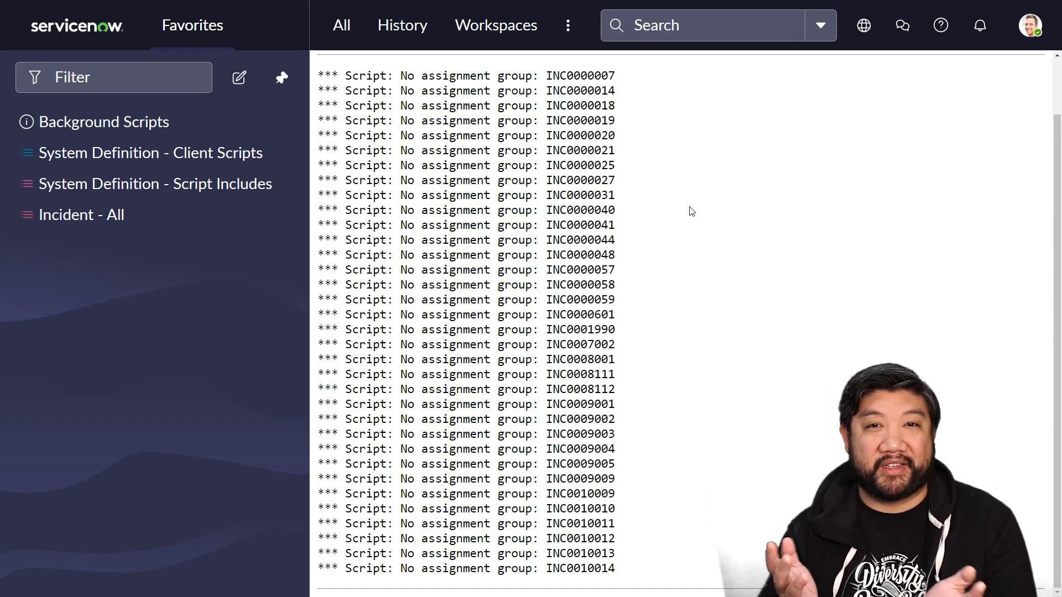